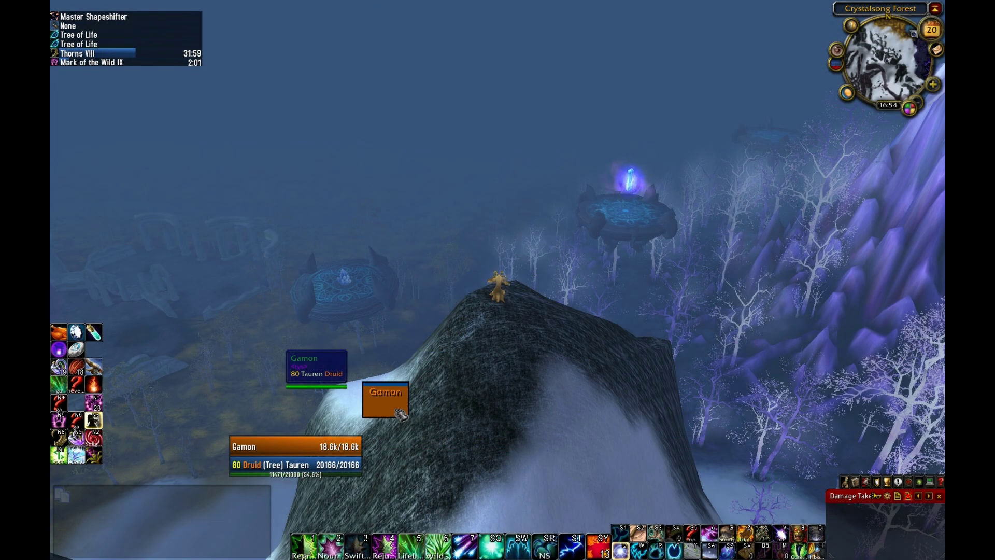
Cast Rejuvenation, Regrowth, three Lifeblooms and Wild Growth on yourself, then recast Regrowth and Rejuvenation.
key(4)
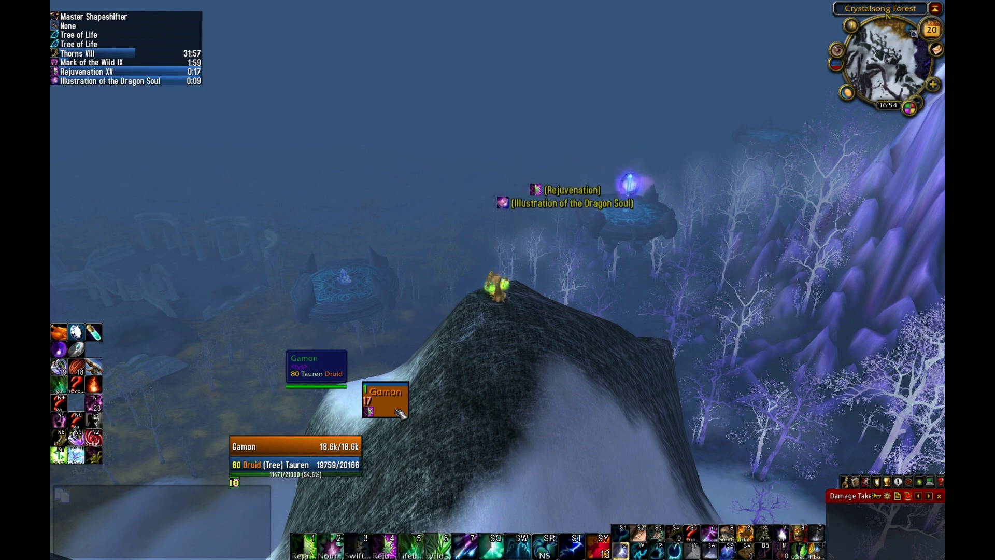
key(1)
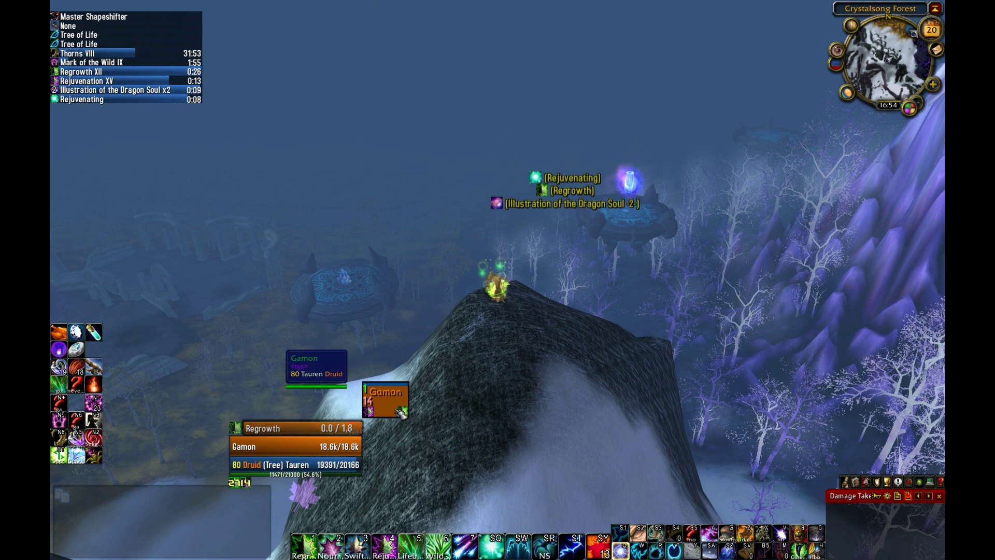
key(5)
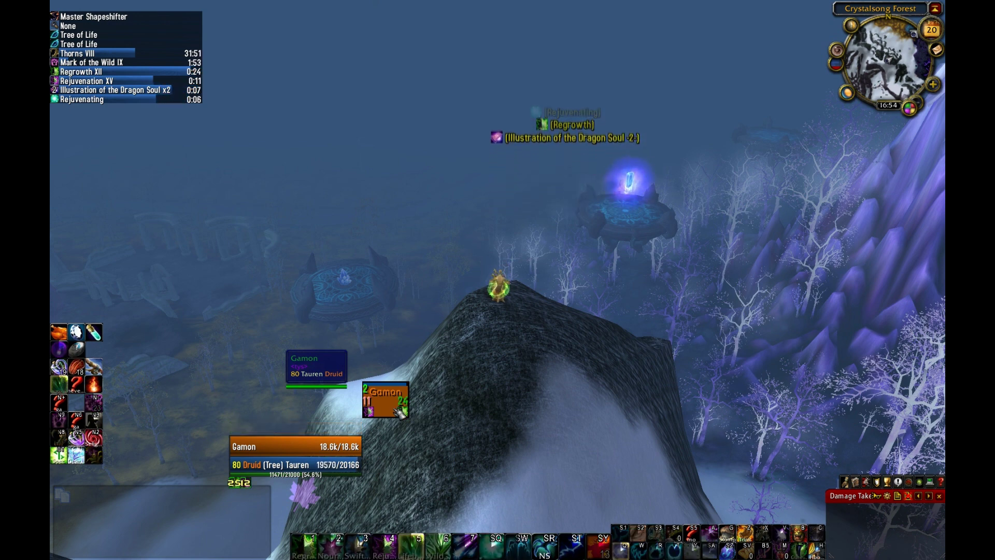
key(5)
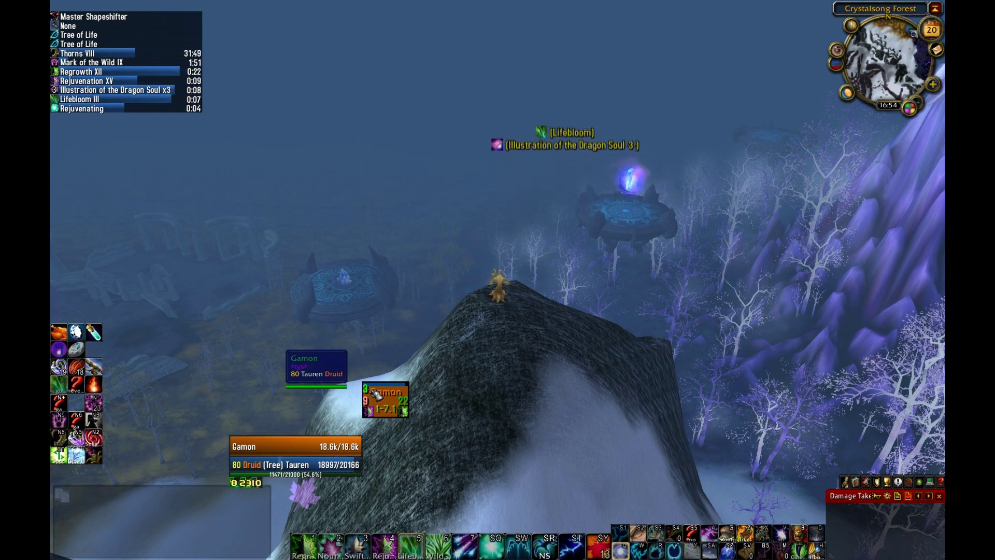
key(5)
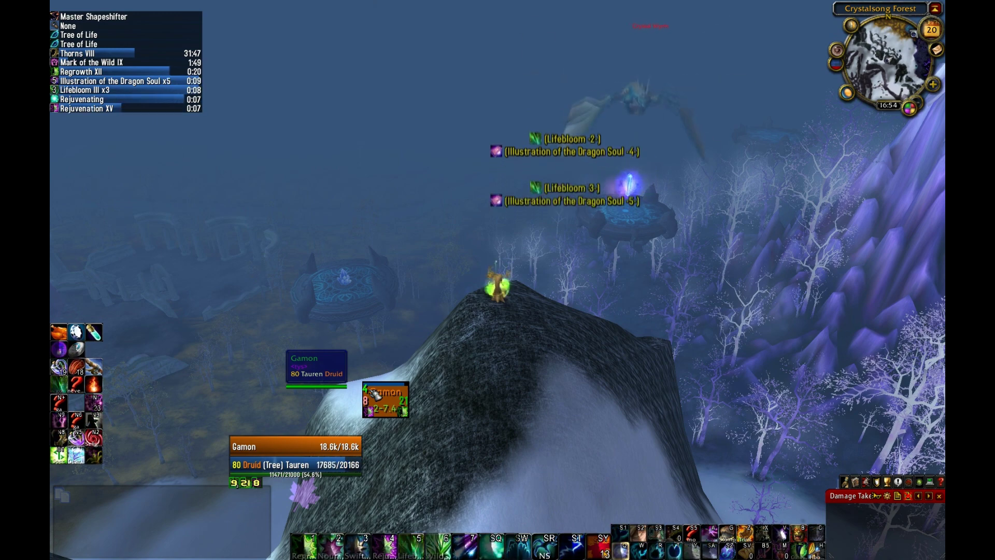
key(6)
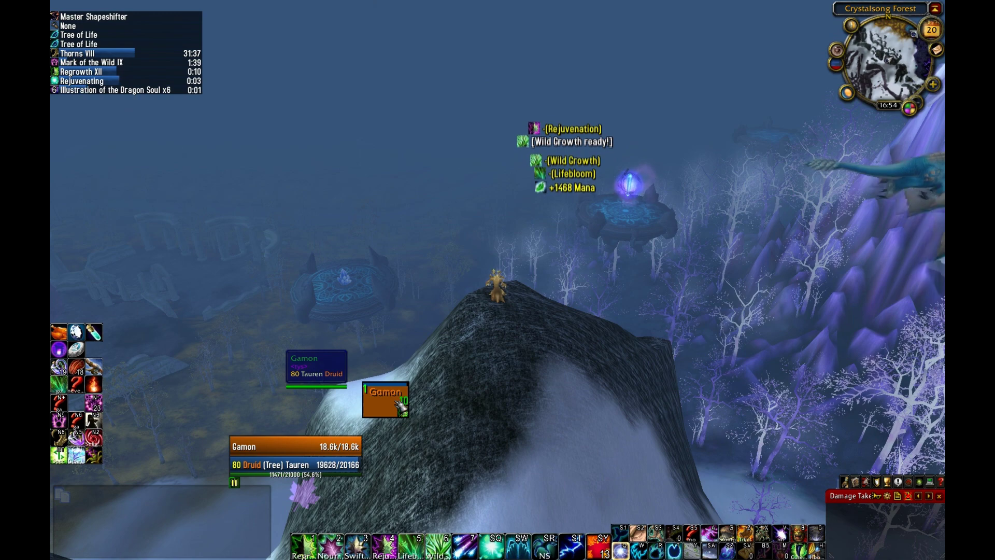
key(1)
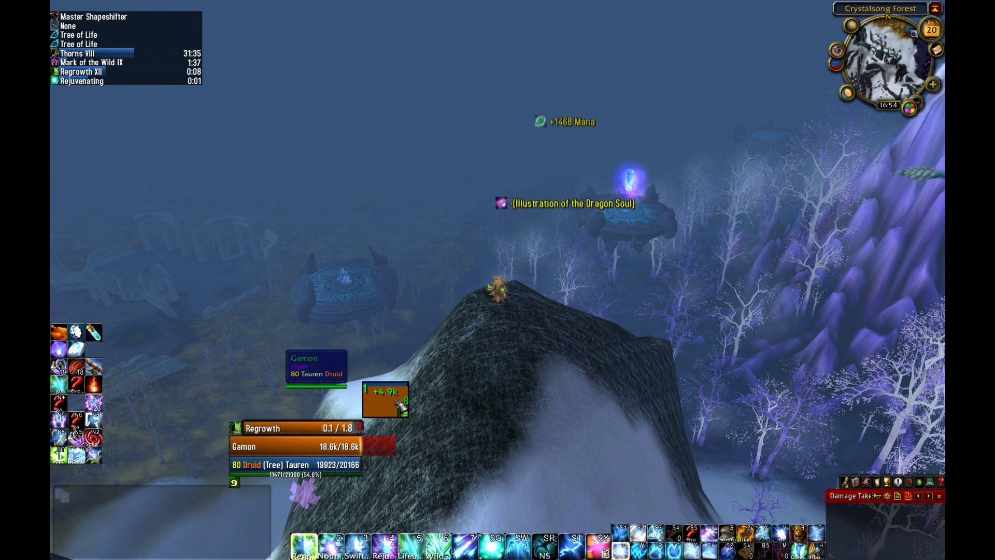
key(4)
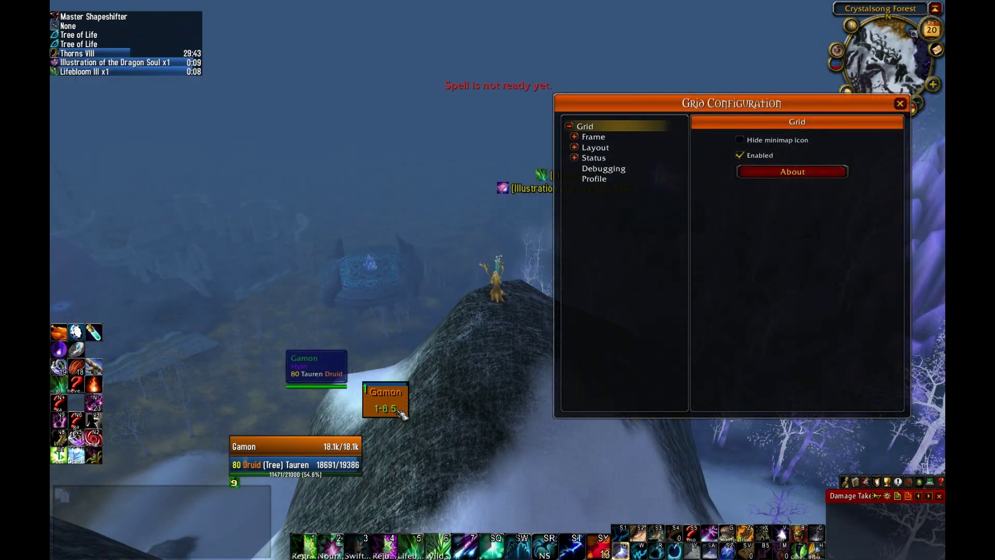
Add a Lifebloom stack and Wild Growth, then cast Rejuvenation by clicking your Grid unit frame.
key(5)
key(5)
key(5)
key(6)
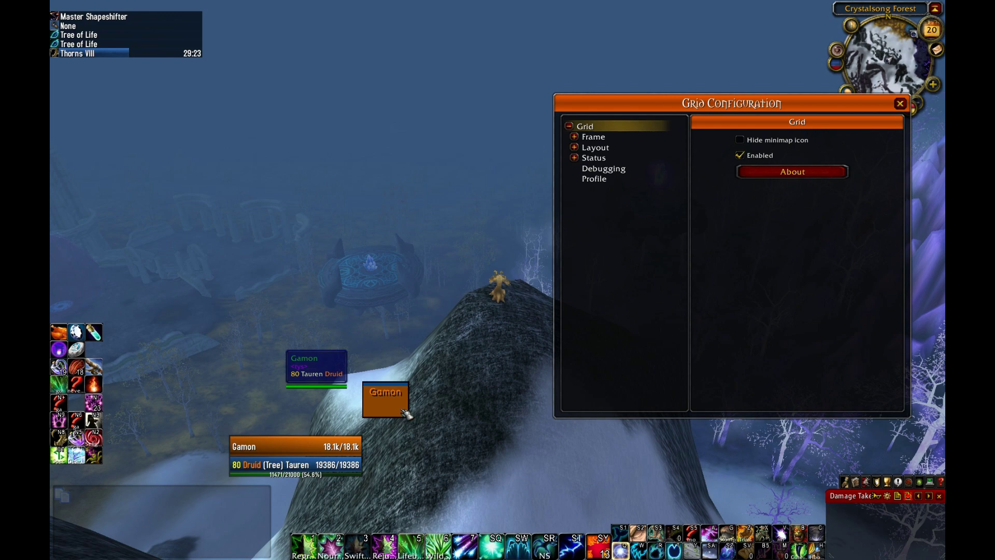
click(406, 413)
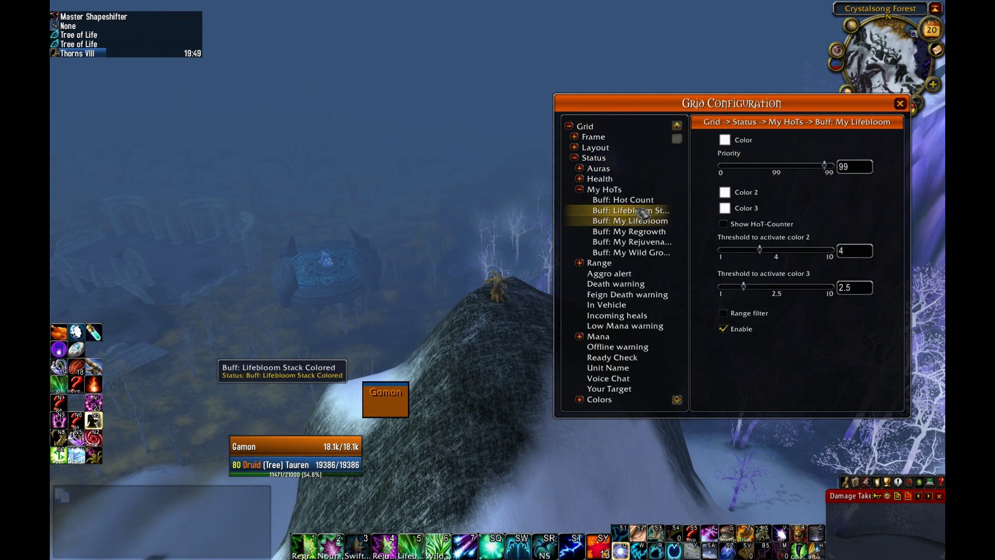
Look over the Lifebloom Stack Colored and Hot Count statuses, then bring up Buff: My Lifebloom.
click(641, 211)
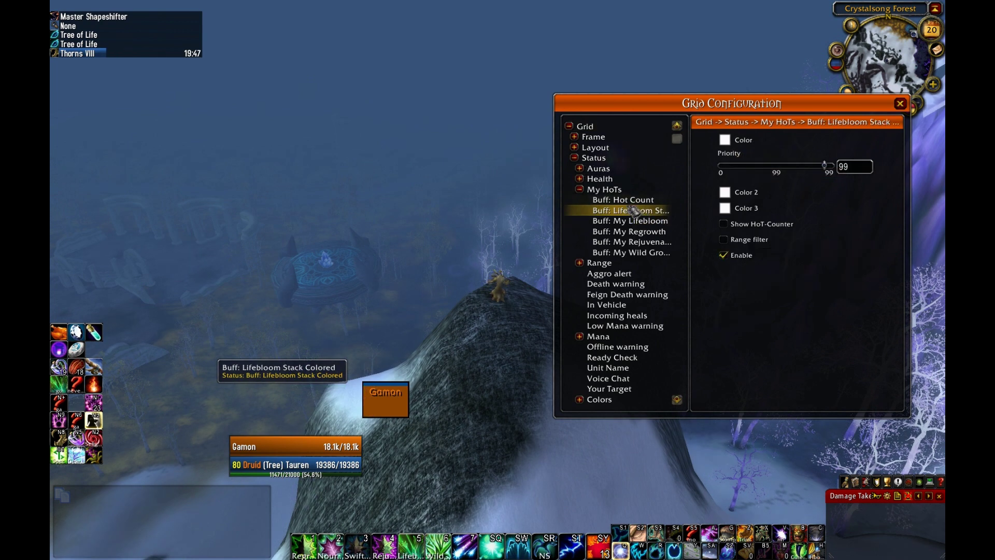
click(638, 201)
click(639, 211)
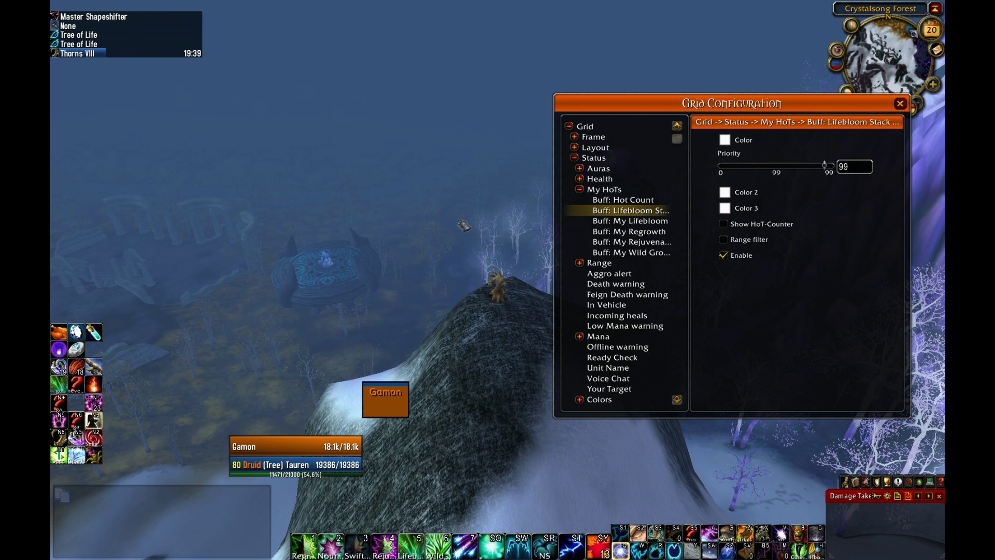
click(649, 223)
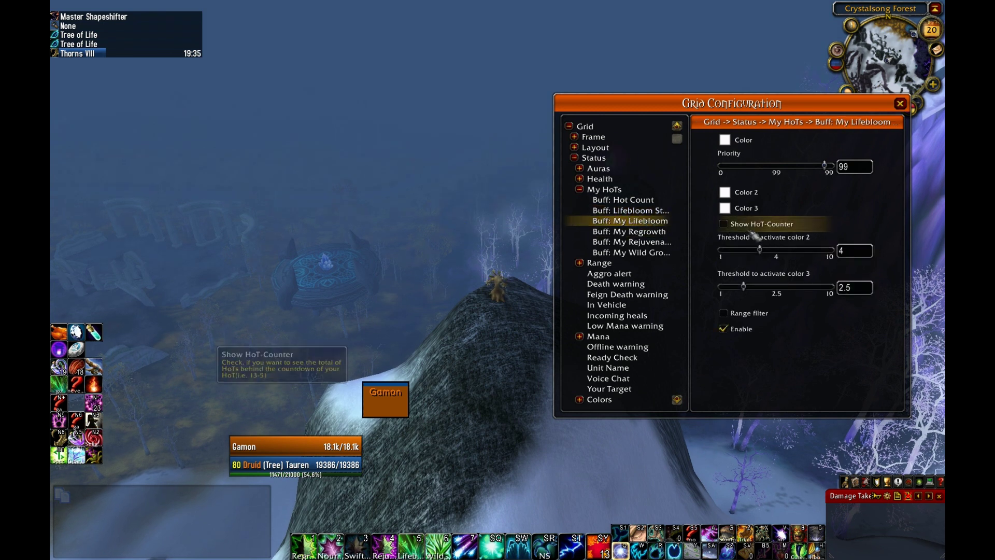
Set My Lifebloom's Color 3 red, Color 2 yellow and base Color green, then test with Lifebloom.
click(725, 208)
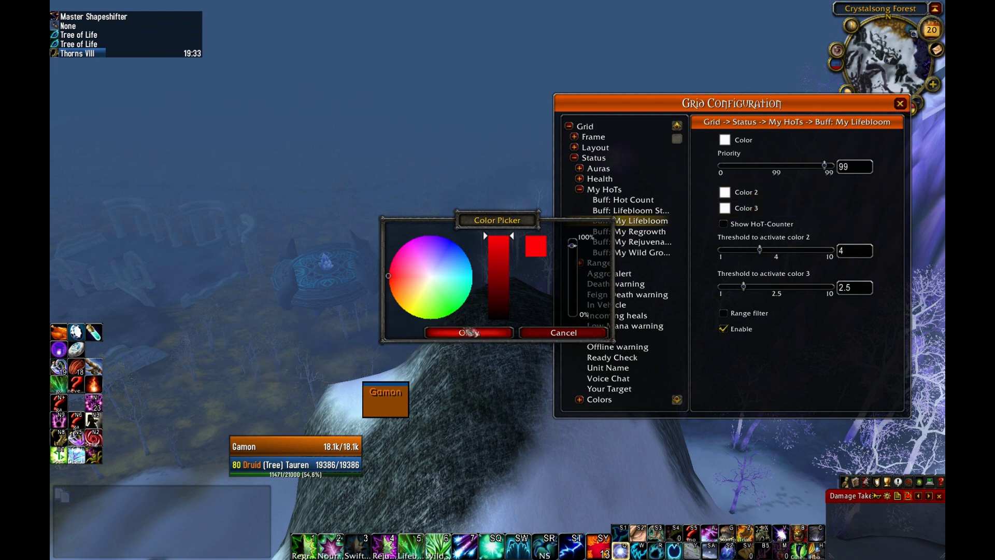
click(482, 334)
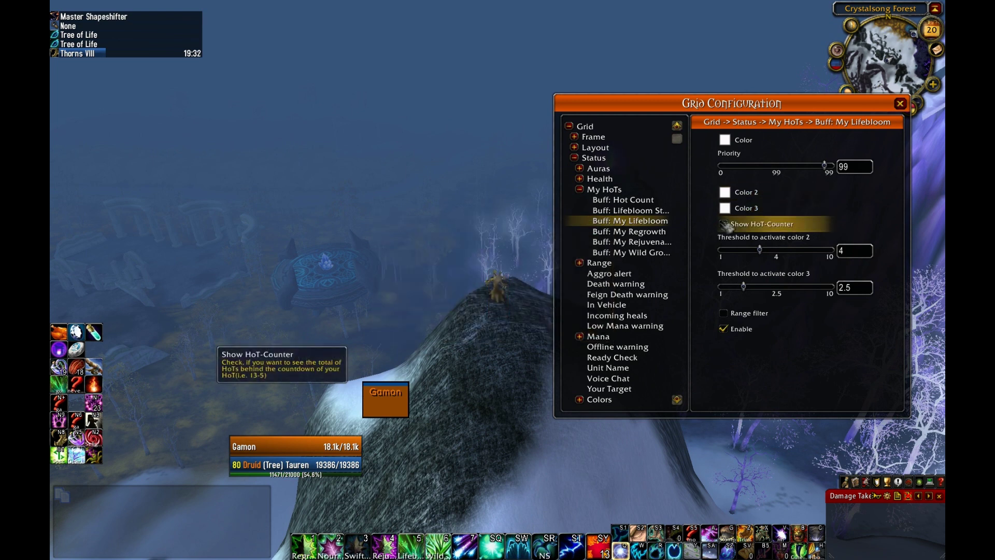
click(725, 193)
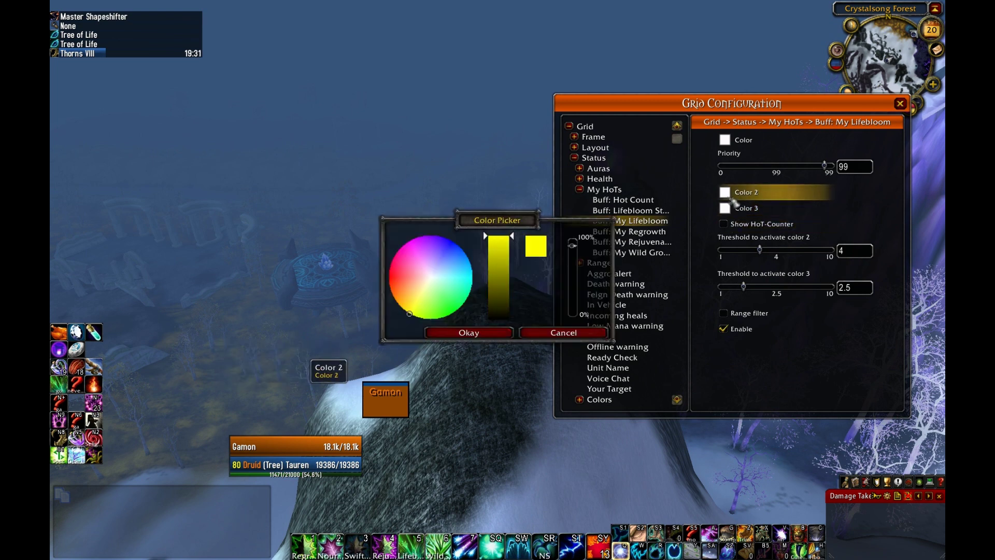
click(478, 335)
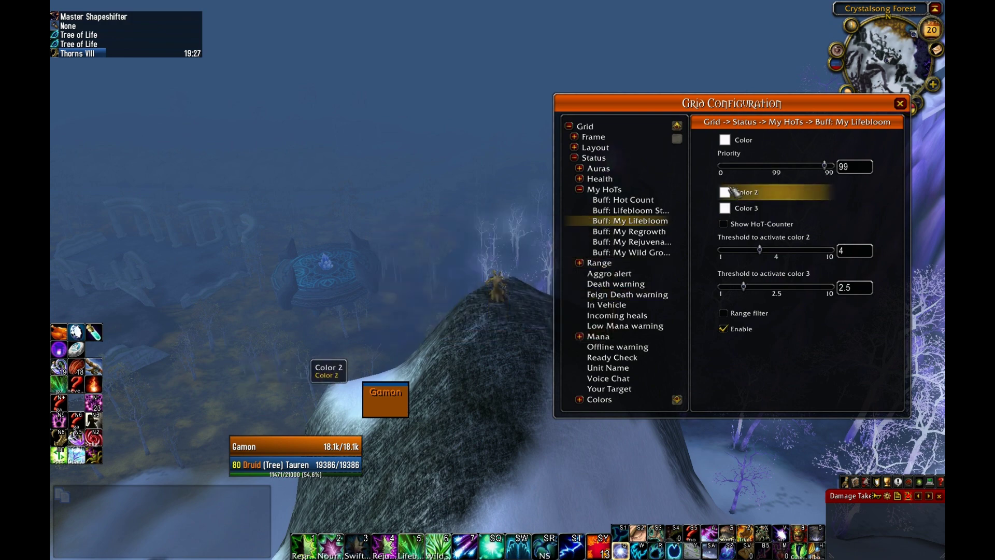
click(725, 140)
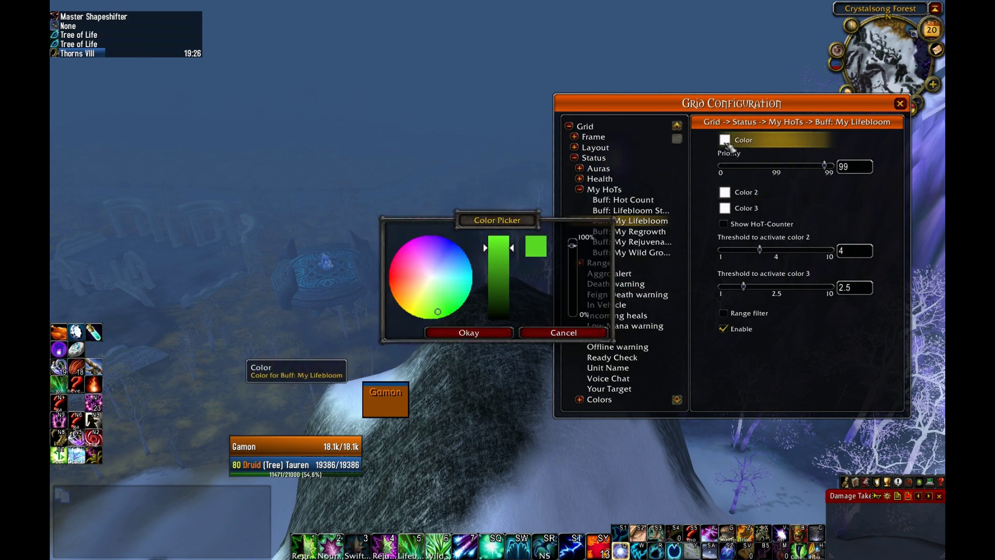
click(481, 334)
key(5)
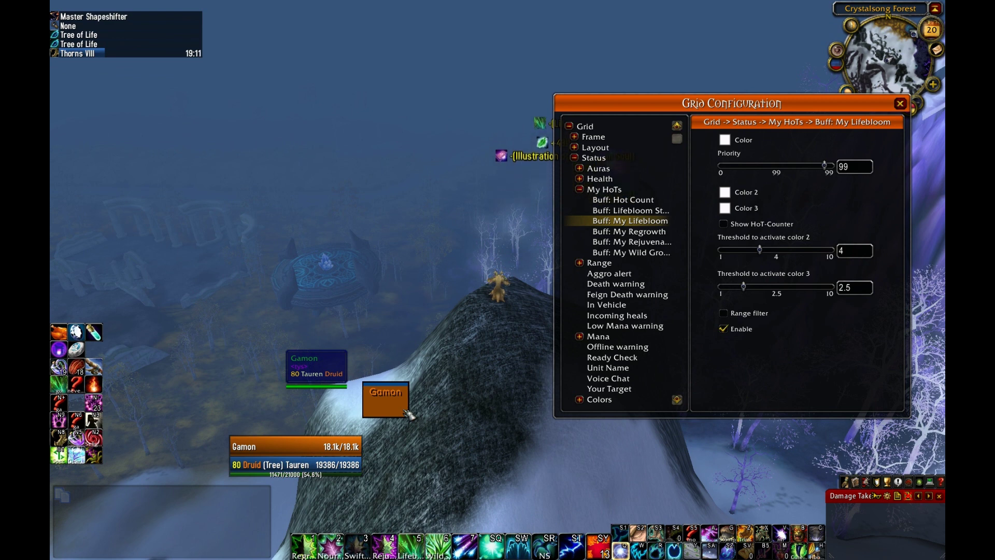
Cast Rejuvenation, compare priorities and thresholds of My Lifebloom, Regrowth, Rejuvenation and Wild Growth, then view Side Text Left.
key(4)
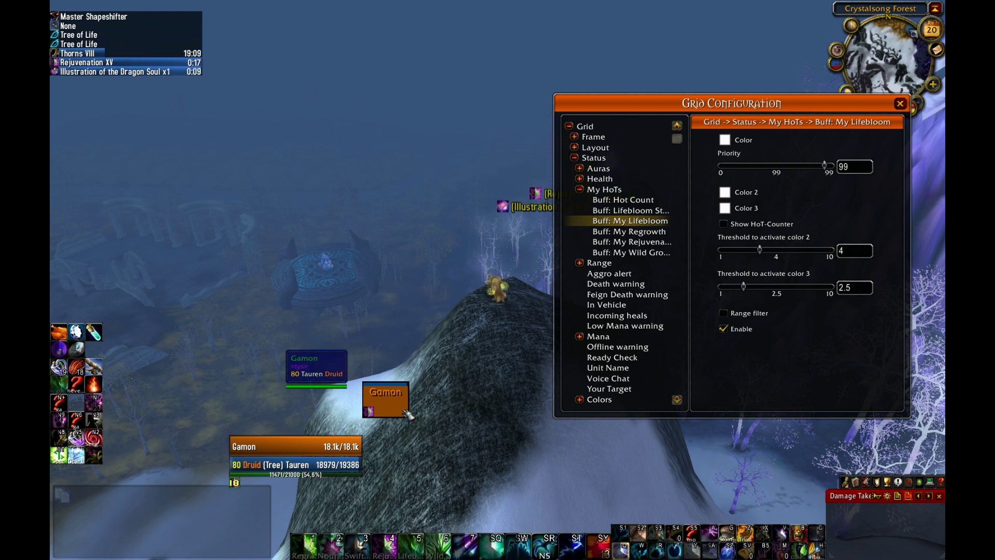
click(644, 242)
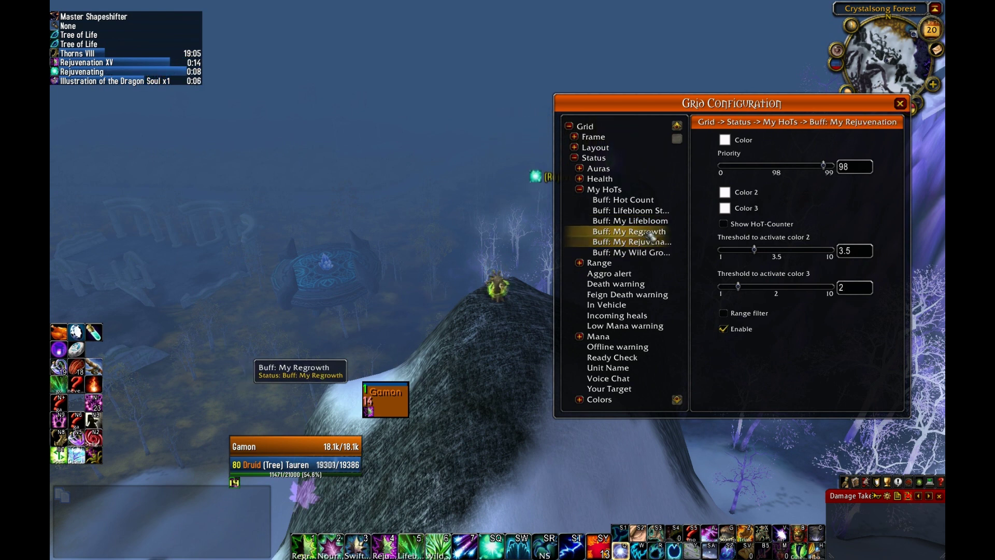
click(651, 222)
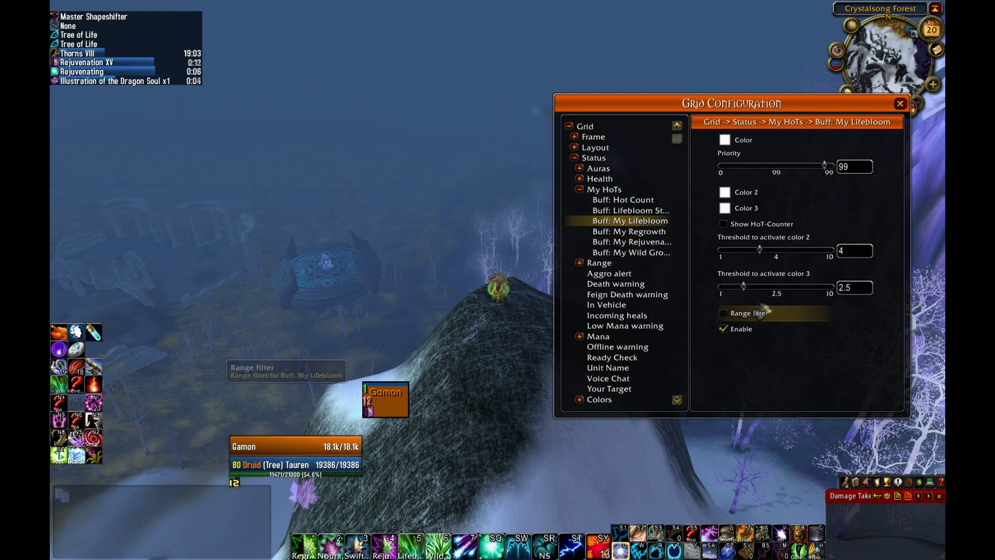
click(658, 233)
click(655, 242)
click(652, 252)
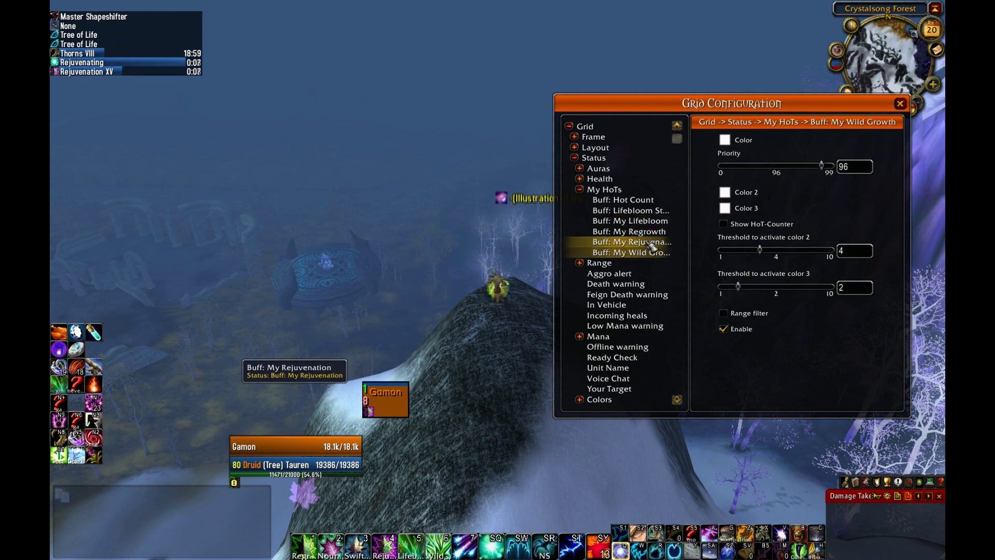
click(652, 243)
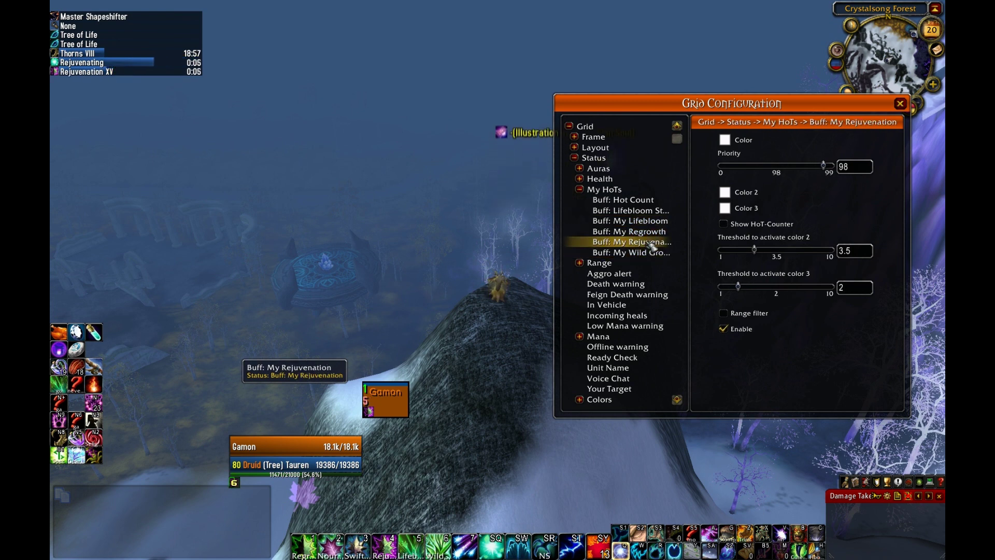
click(366, 401)
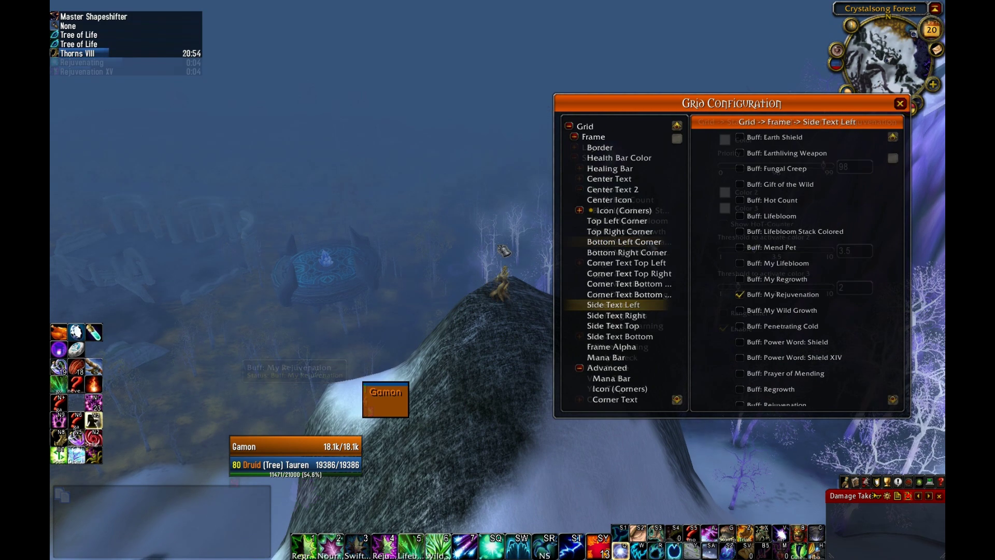
Cast Rejuvenation, three Lifeblooms and Regrowth to watch the Rejuvenation side text timer count down.
key(4)
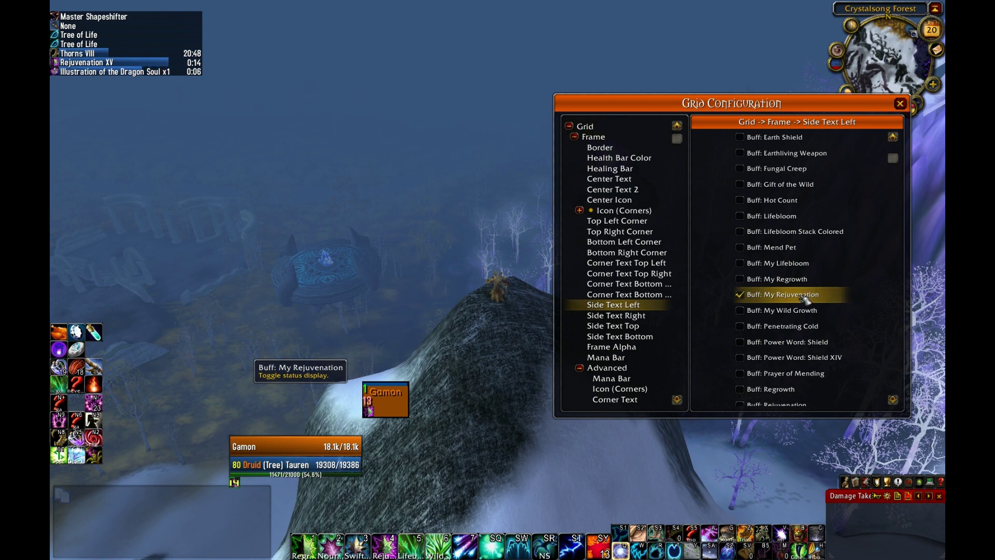
key(5)
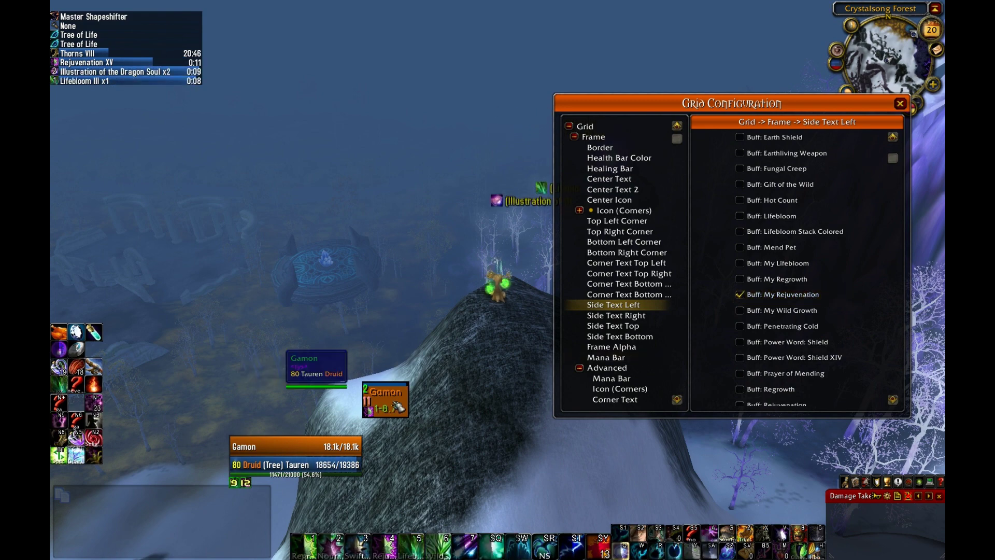
key(5)
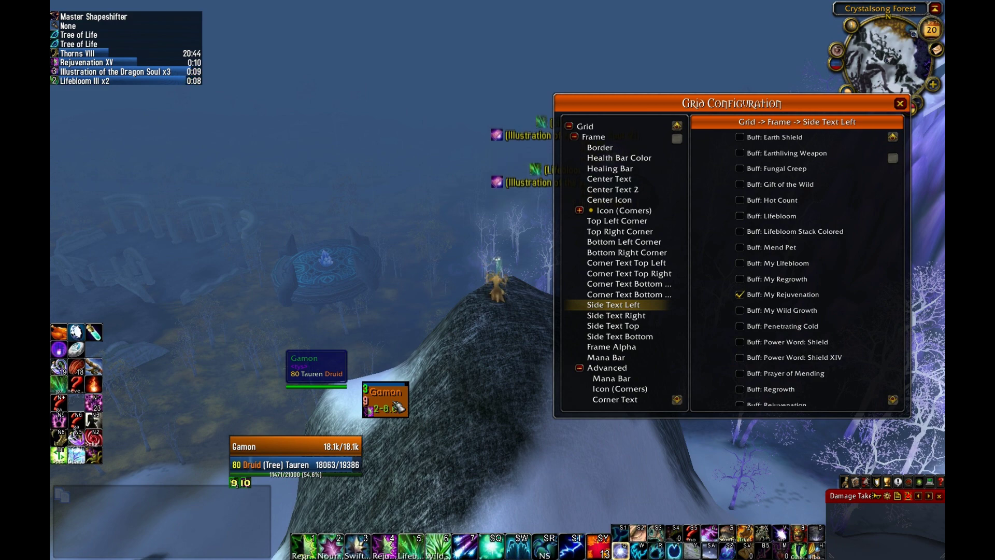
key(3)
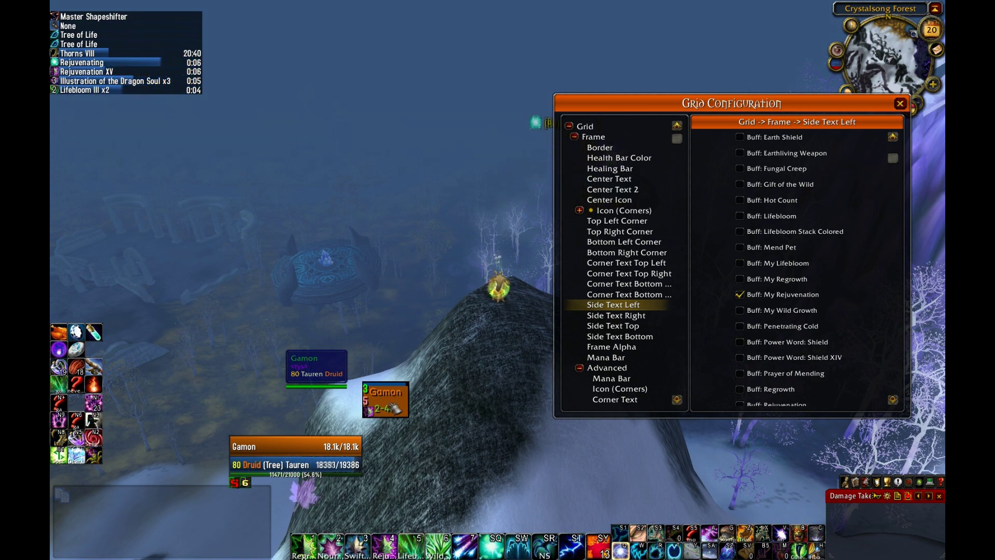
key(5)
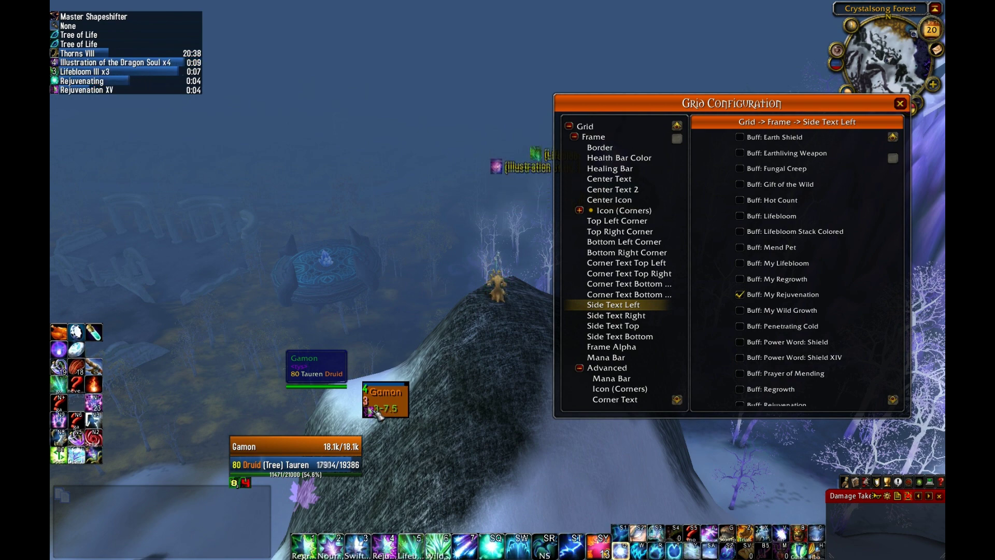
key(3)
key(1)
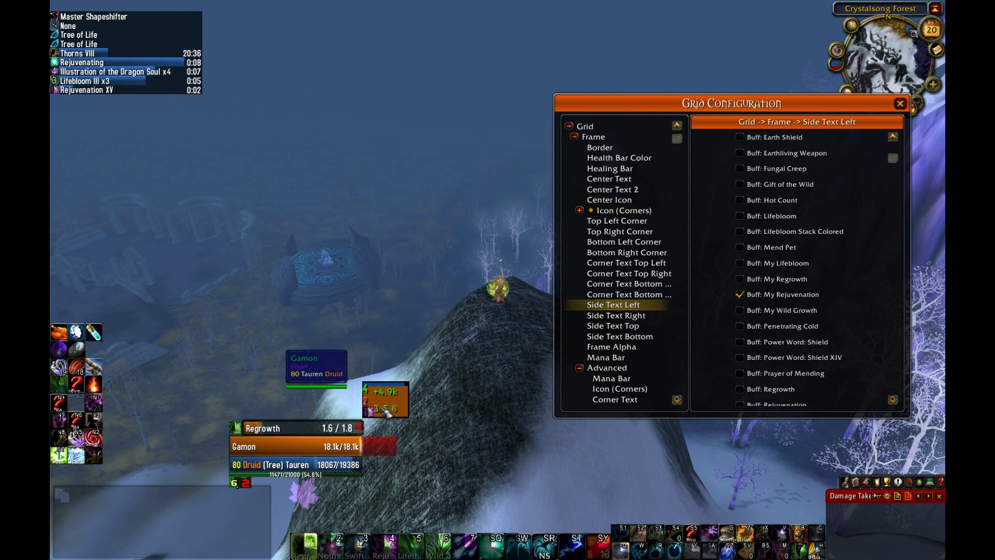
key(4)
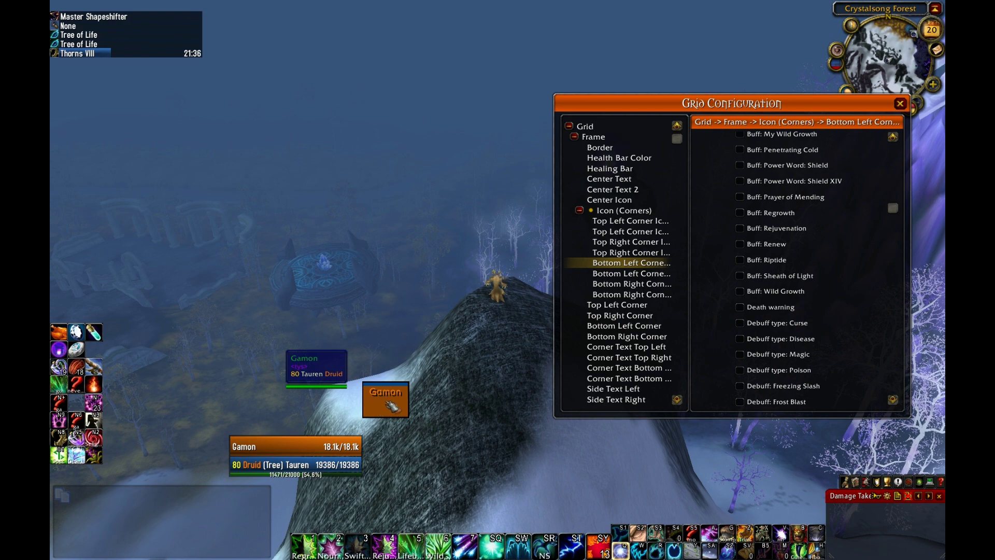
Show Buff: Rejuvenation as the bottom-left corner icon and check the second Bottom Left Corner entry.
click(399, 411)
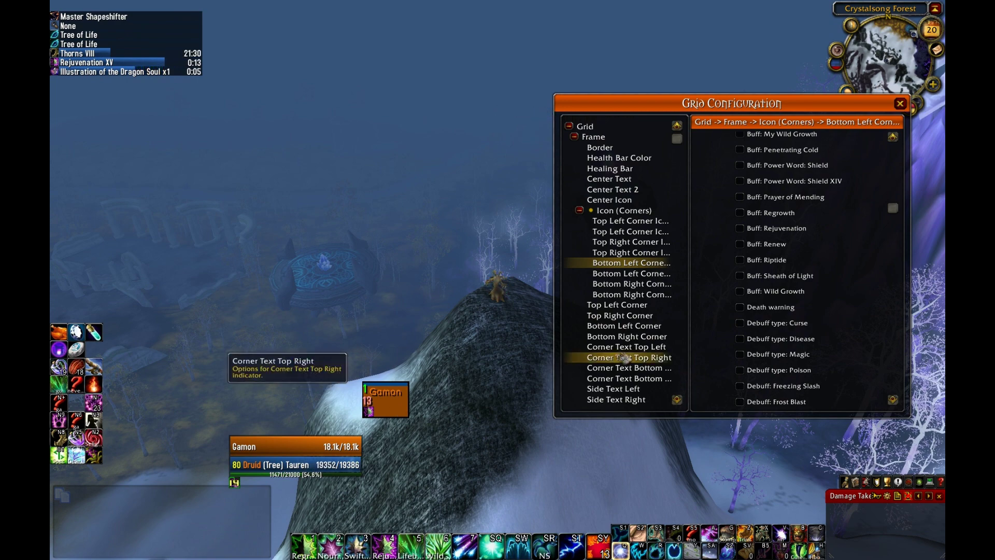
click(749, 229)
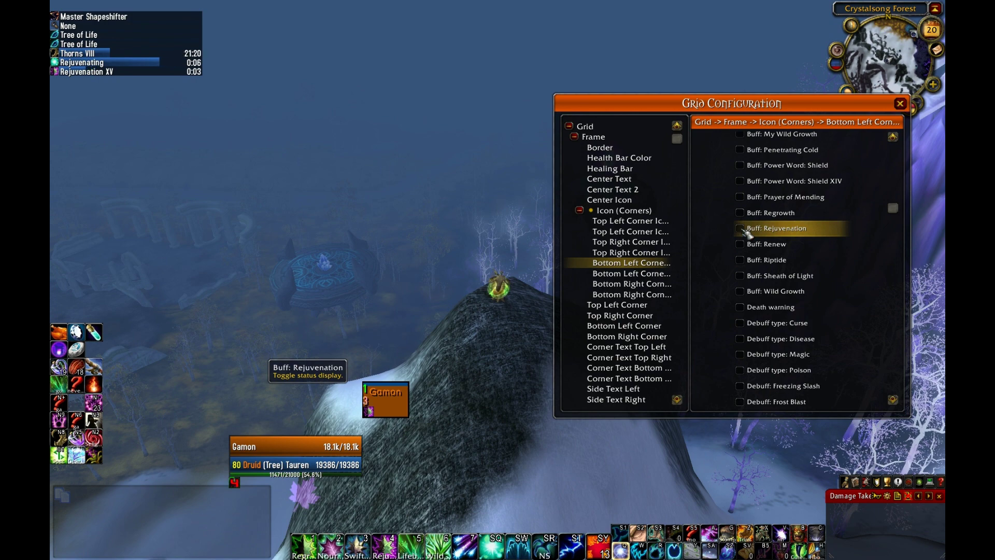
click(630, 273)
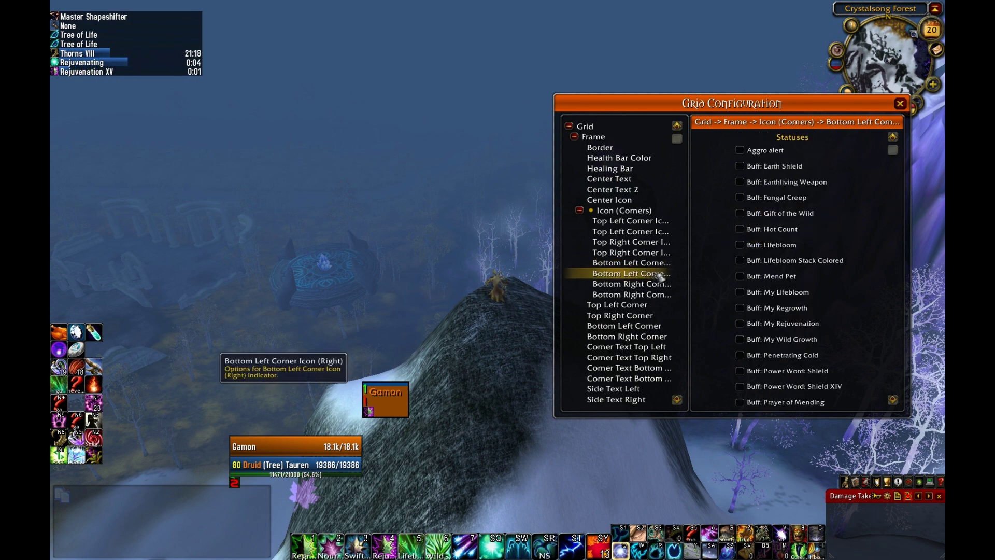
Check the Bottom Right Corner Icon's status list, which shows Regrowth.
scroll(764, 270, down, 5)
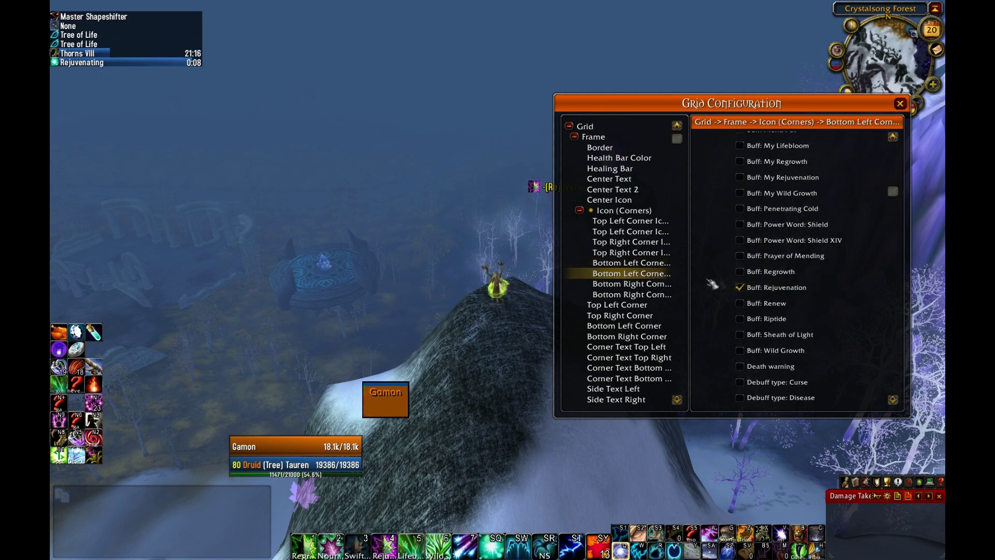
click(654, 284)
scroll(843, 329, down, 5)
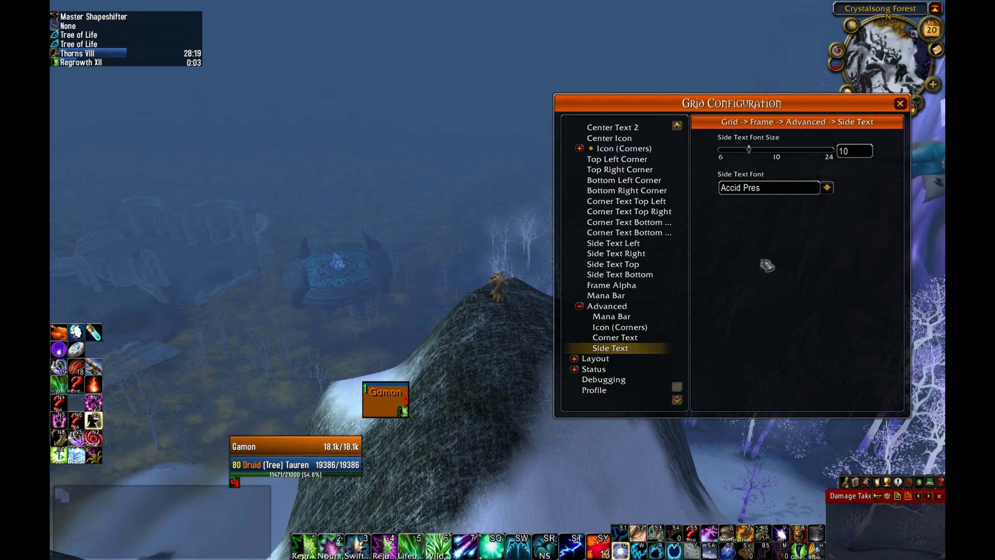
Leave the side text font as Accid Pres at size 10, then move to Corner Text settings.
scroll(652, 294, up, 6)
scroll(652, 295, down, 6)
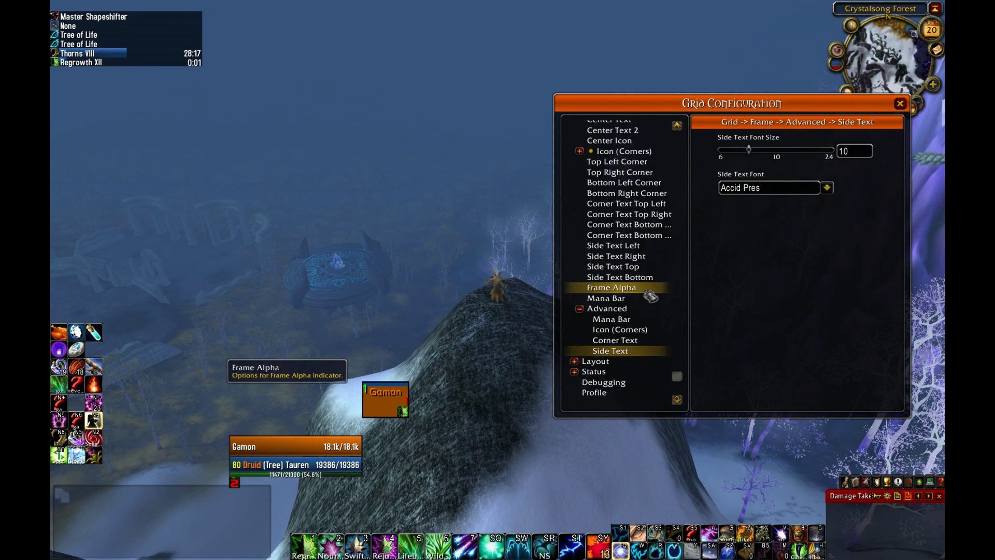
click(828, 188)
click(829, 189)
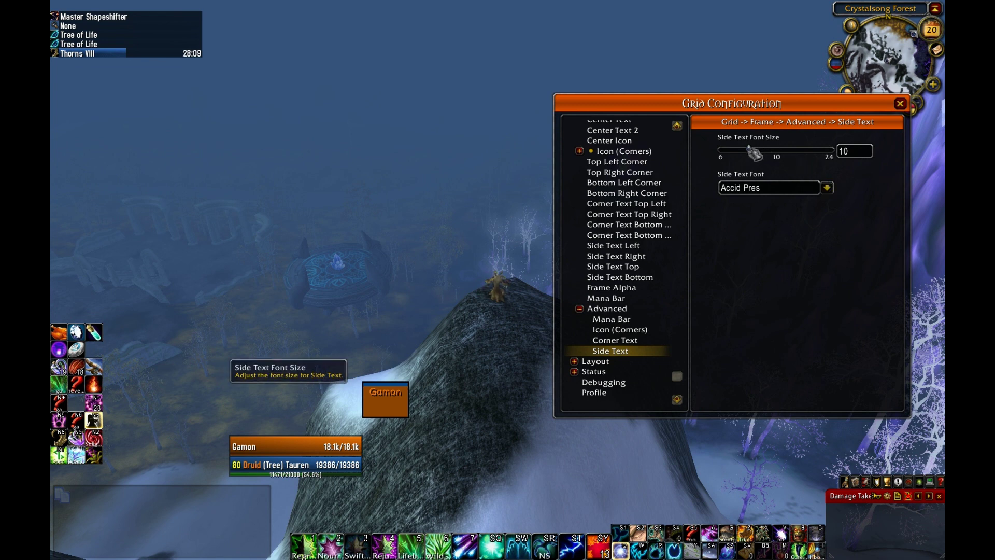
click(636, 341)
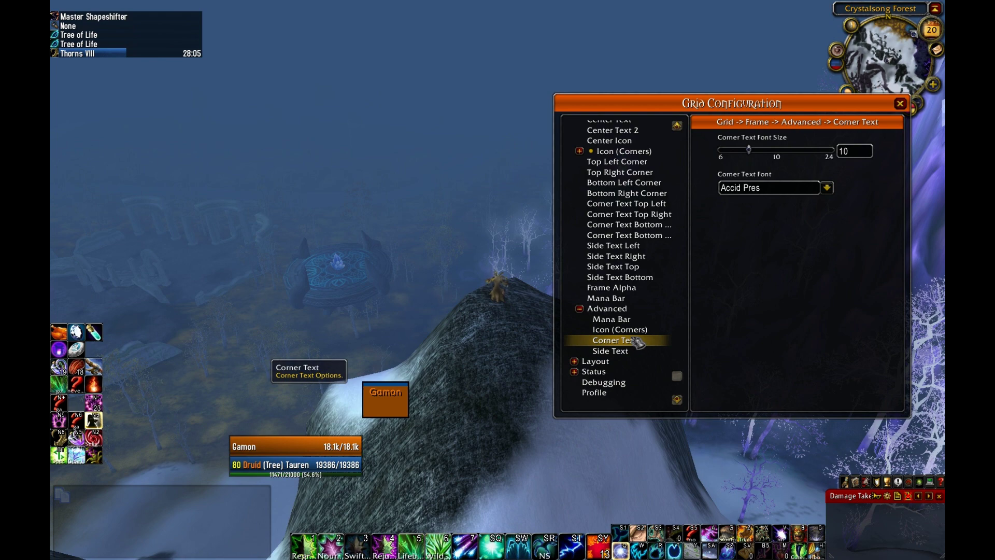